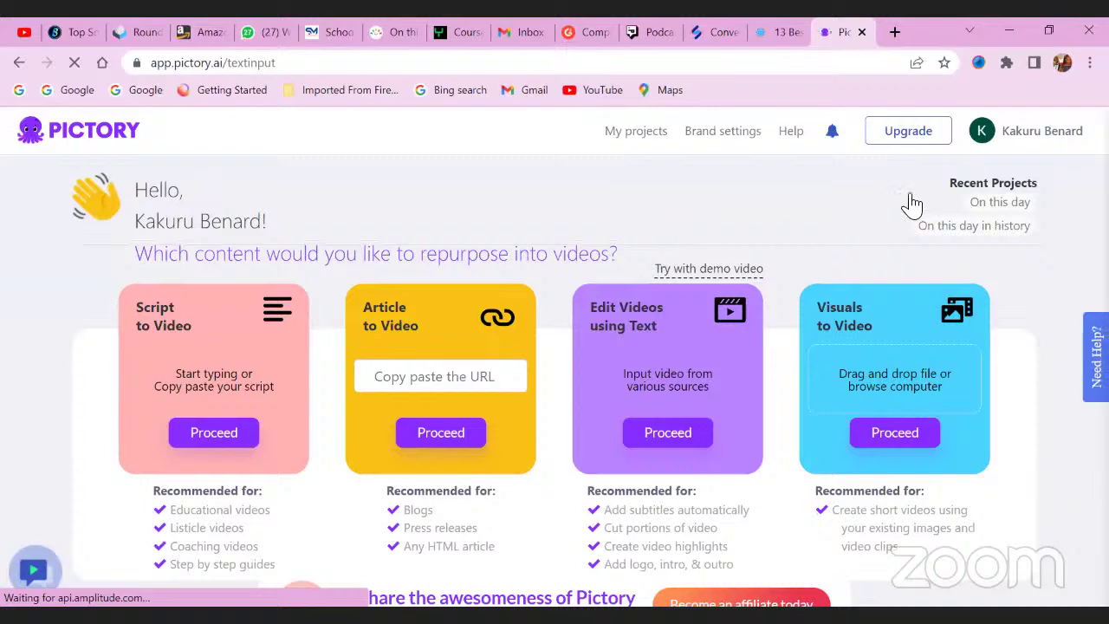
Log out of the current Pictory account from the account menu.
left_click(1021, 154)
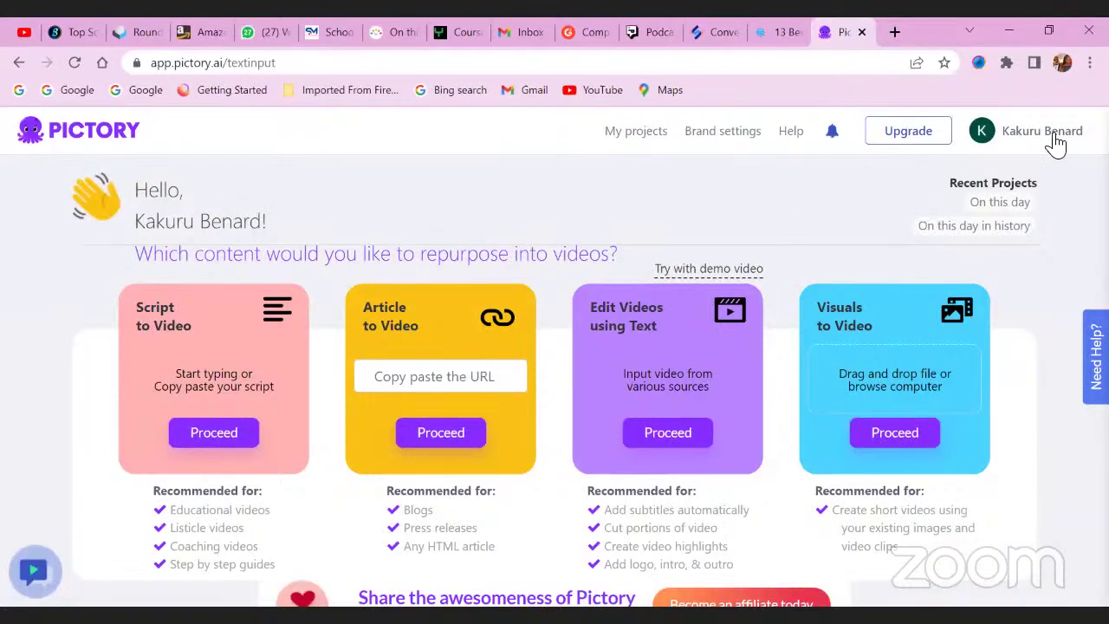
mouse_move(1057, 143)
left_click(1001, 260)
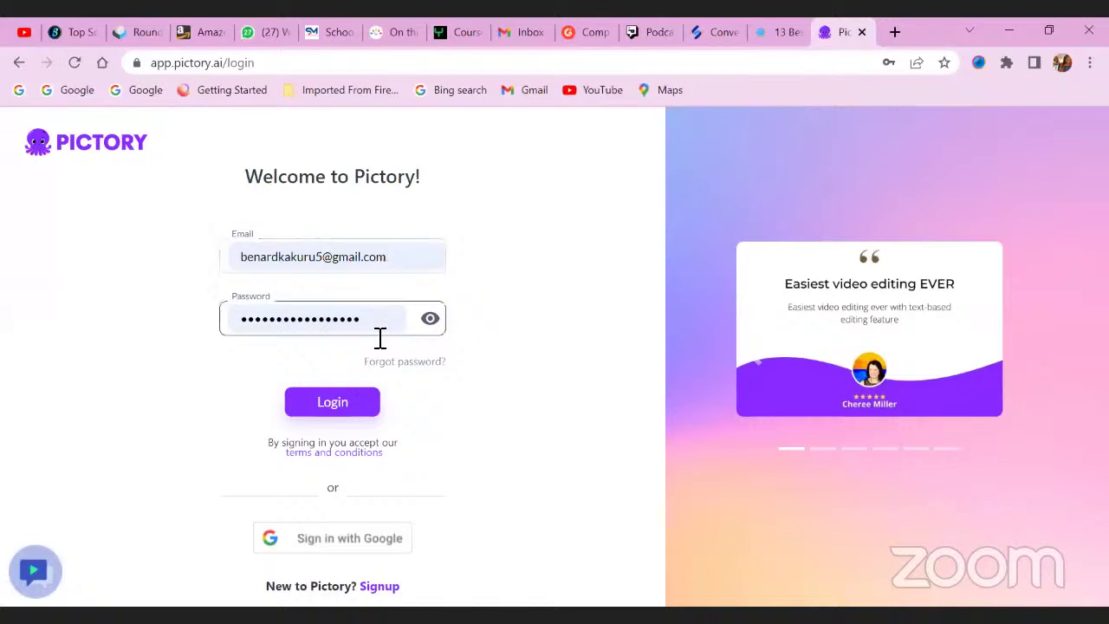
Correct the email address on the login page, check the password, and submit the login.
left_click(350, 260)
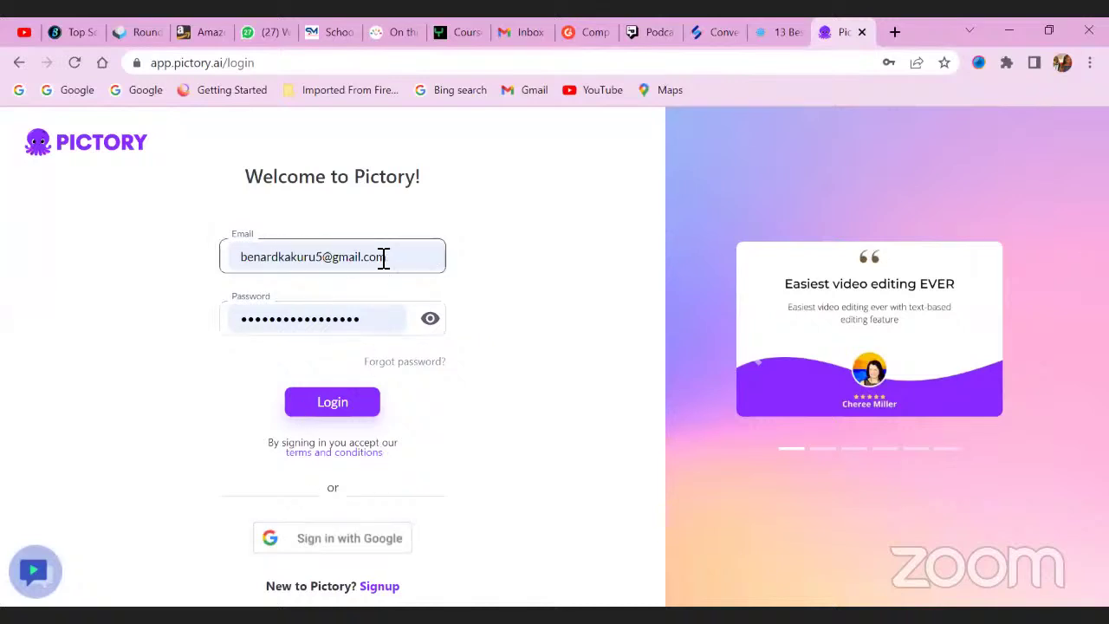
left_click(283, 260)
mouse_move(278, 258)
left_mouse_down()
mouse_move(239, 258)
mouse_move(274, 260)
left_mouse_up()
key("BackSpace")
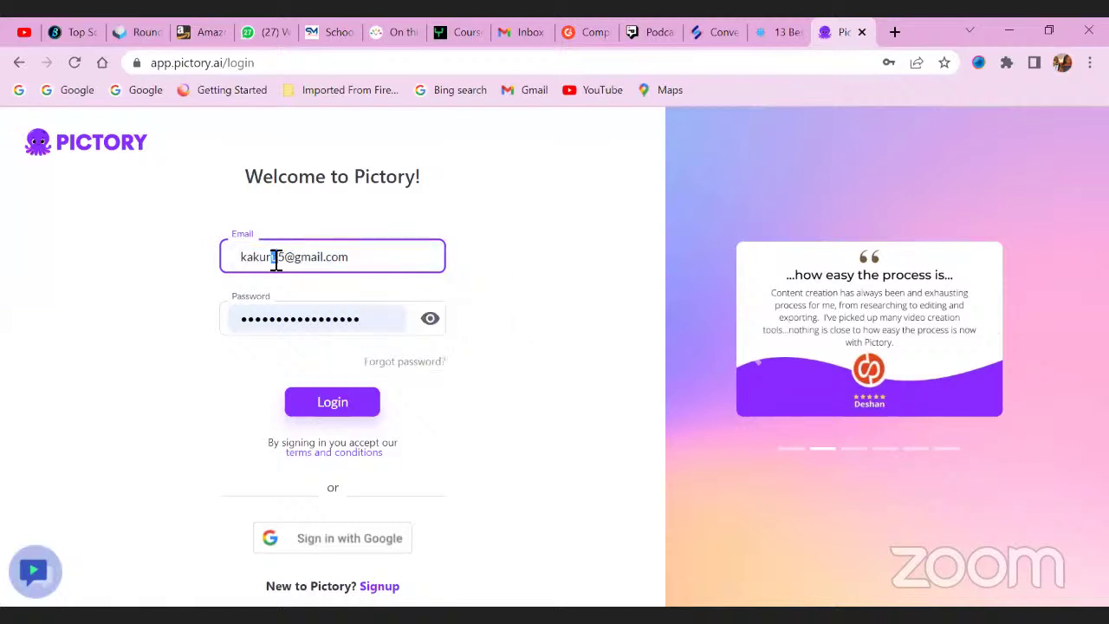
type("benard")
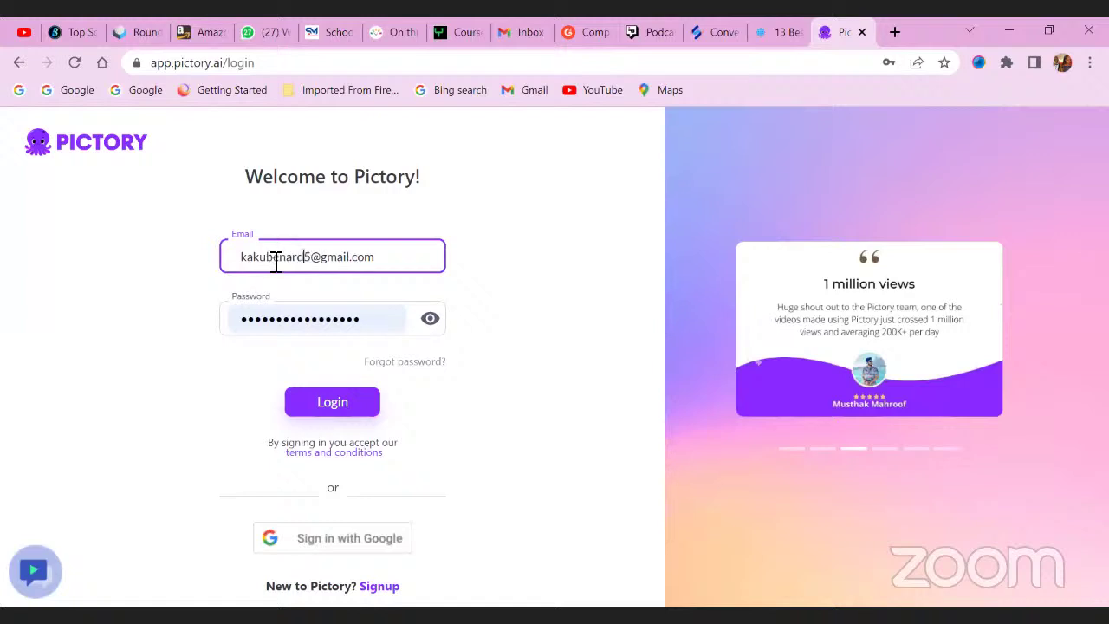
key("BackSpace")
key("BackSpace")
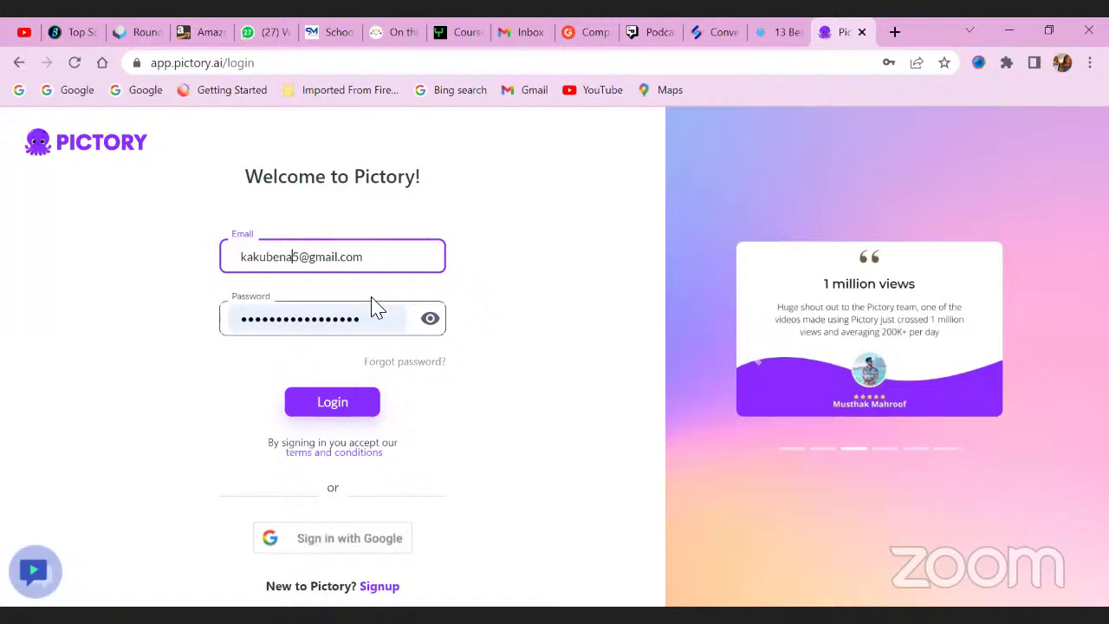
left_click(428, 321)
left_click(428, 320)
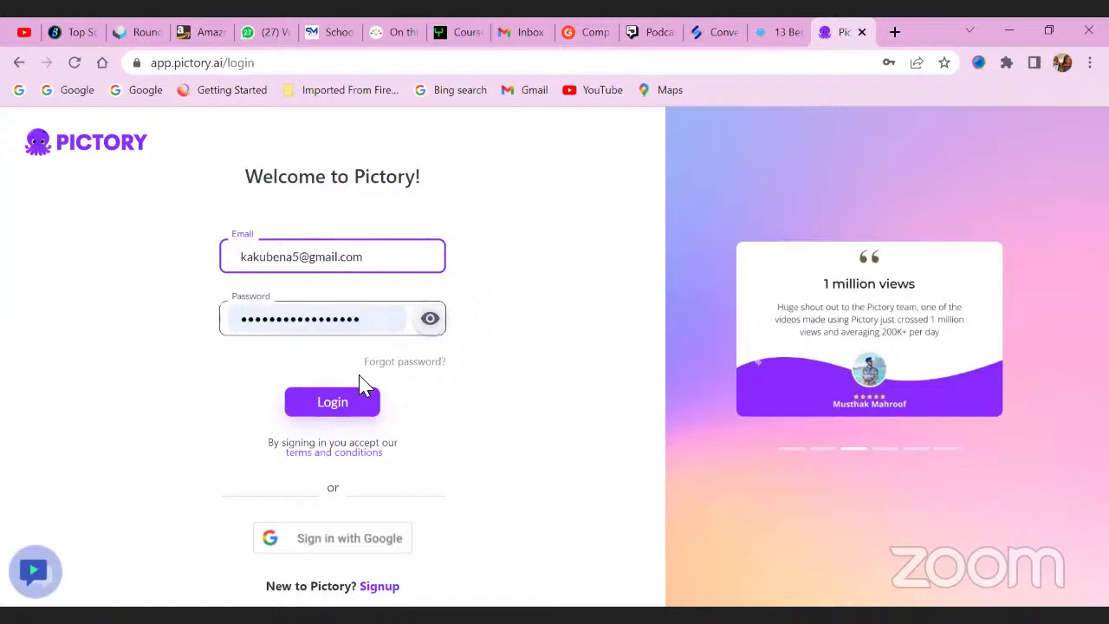
left_click(340, 409)
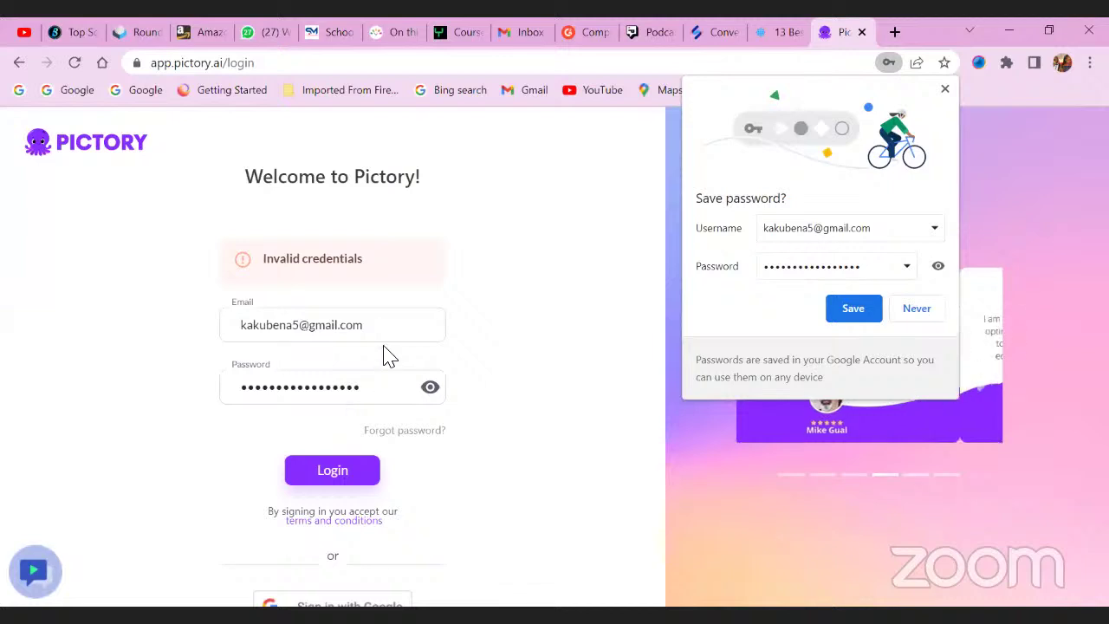
Switch to Sign in with Google and dismiss the browser's save-password prompt.
scroll(364, 473, "down", 1)
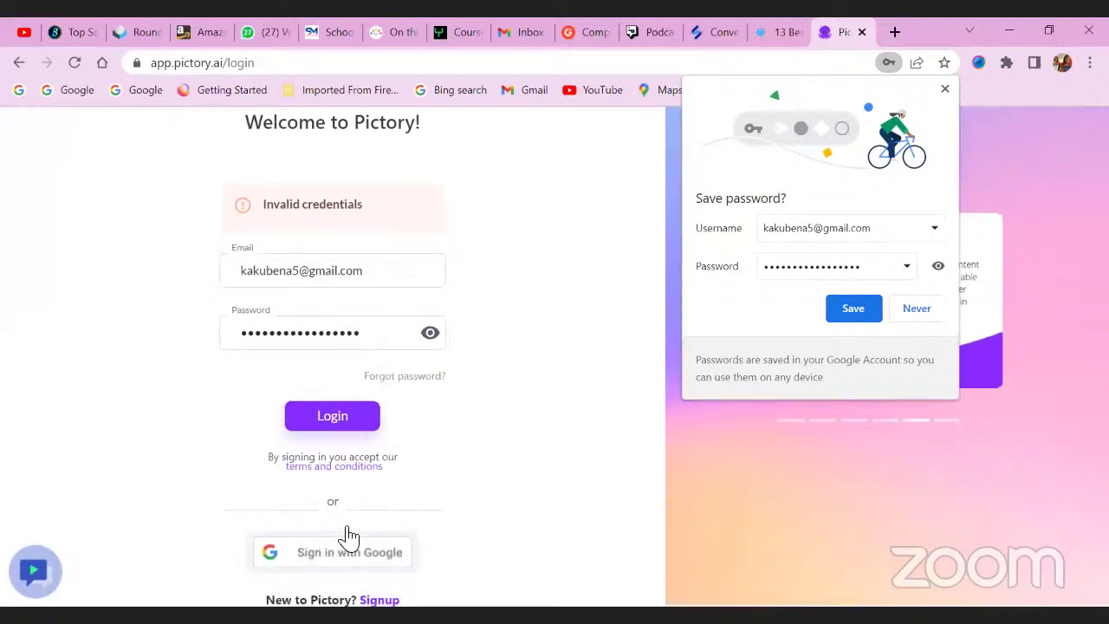
left_click(378, 421)
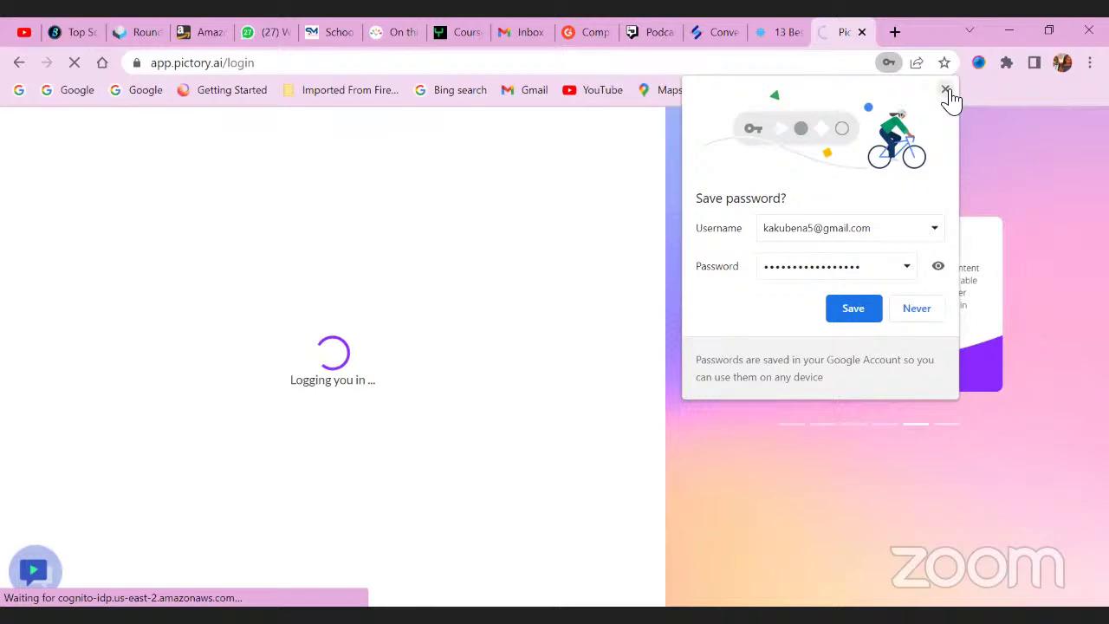
left_click(946, 90)
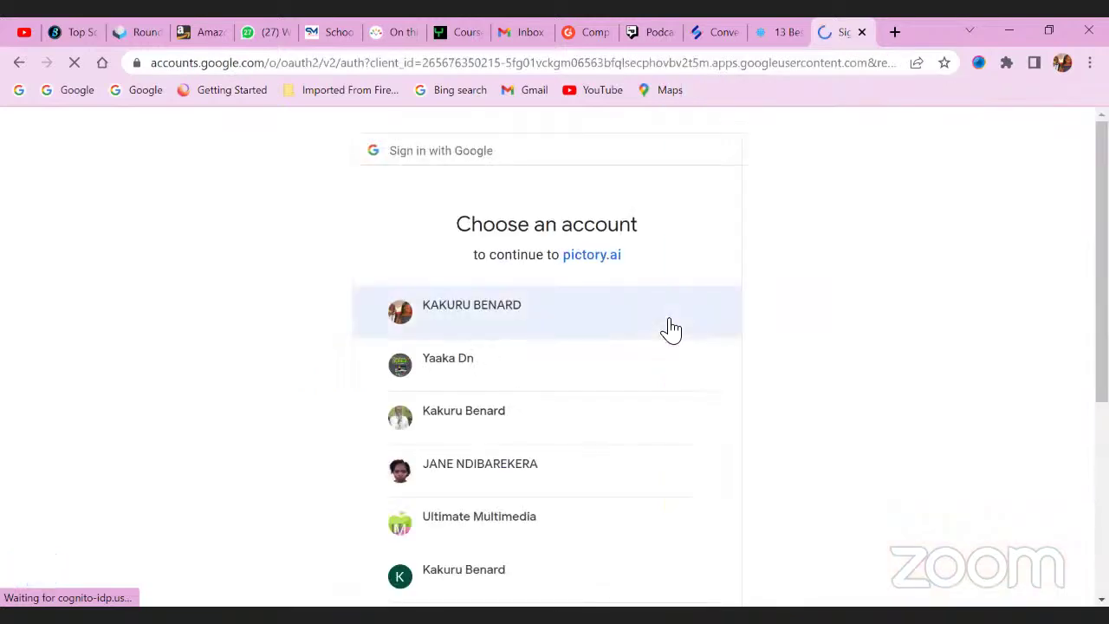
Choose the other Google account from the account chooser to log into Pictory.
scroll(545, 397, "down", 1)
scroll(544, 397, "down", 3)
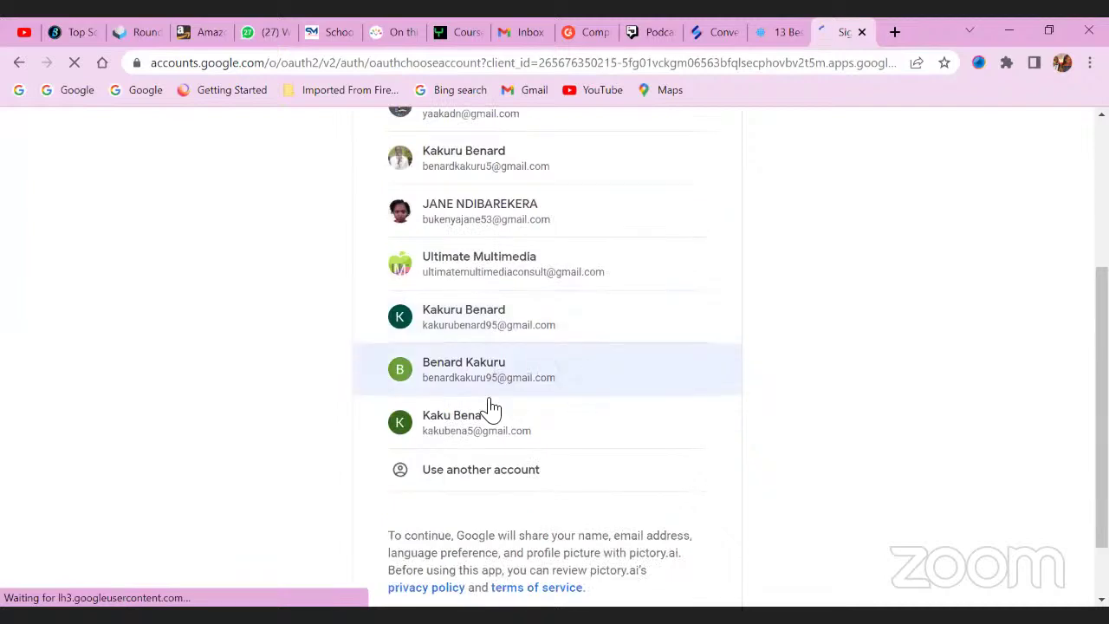
left_click(500, 424)
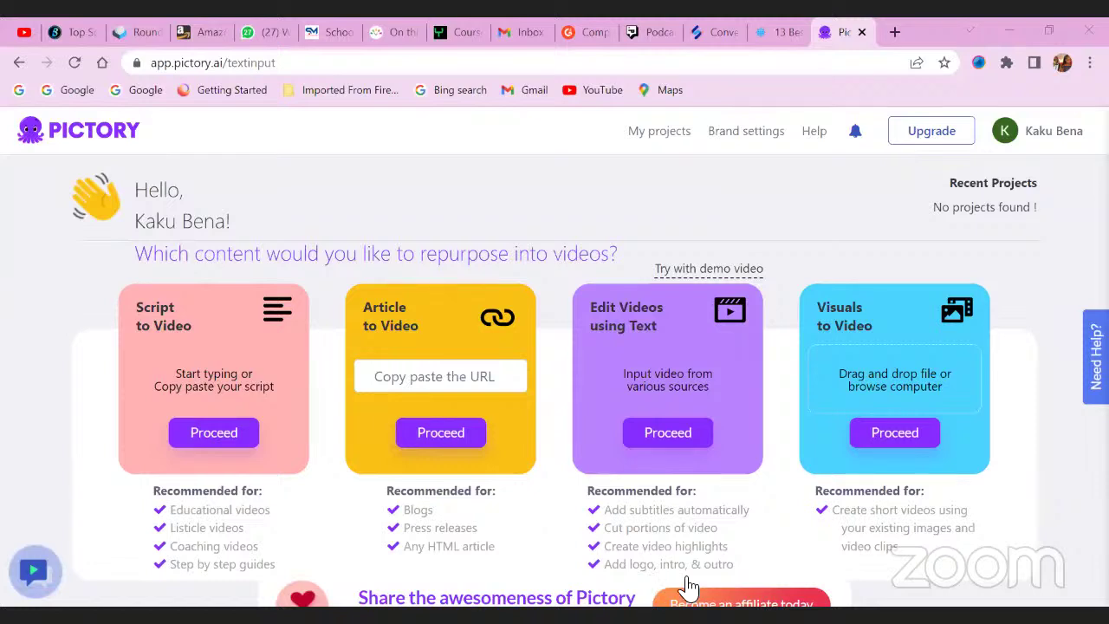
Copy the whole five-paragraph script from the Word document and return to the browser.
key("alt+Tab")
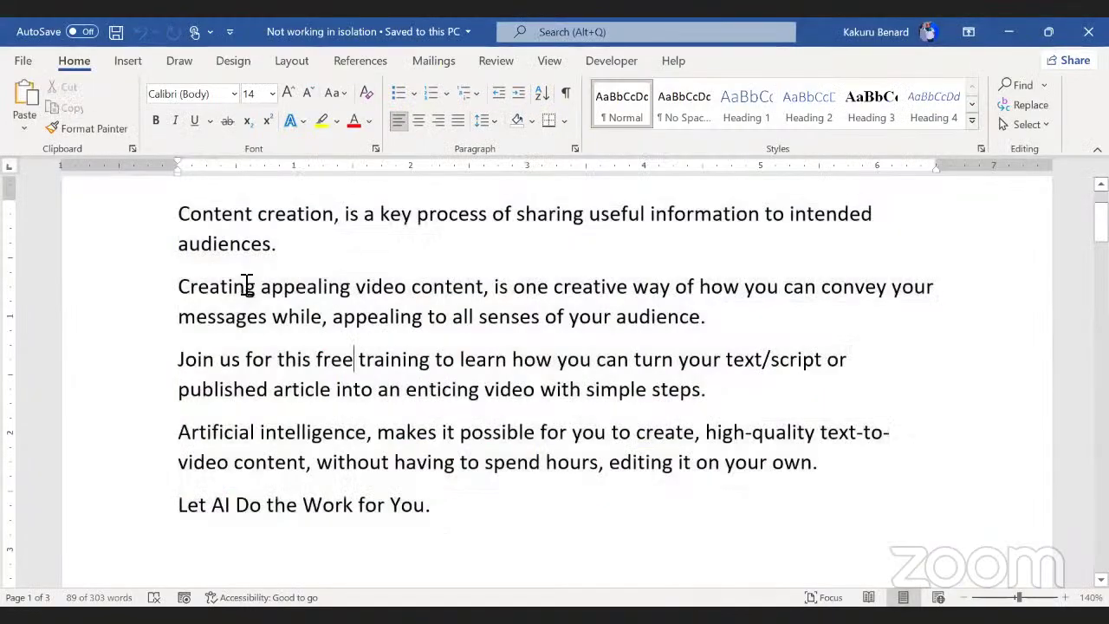
left_click_drag(178, 213, 425, 514)
key("ctrl+c")
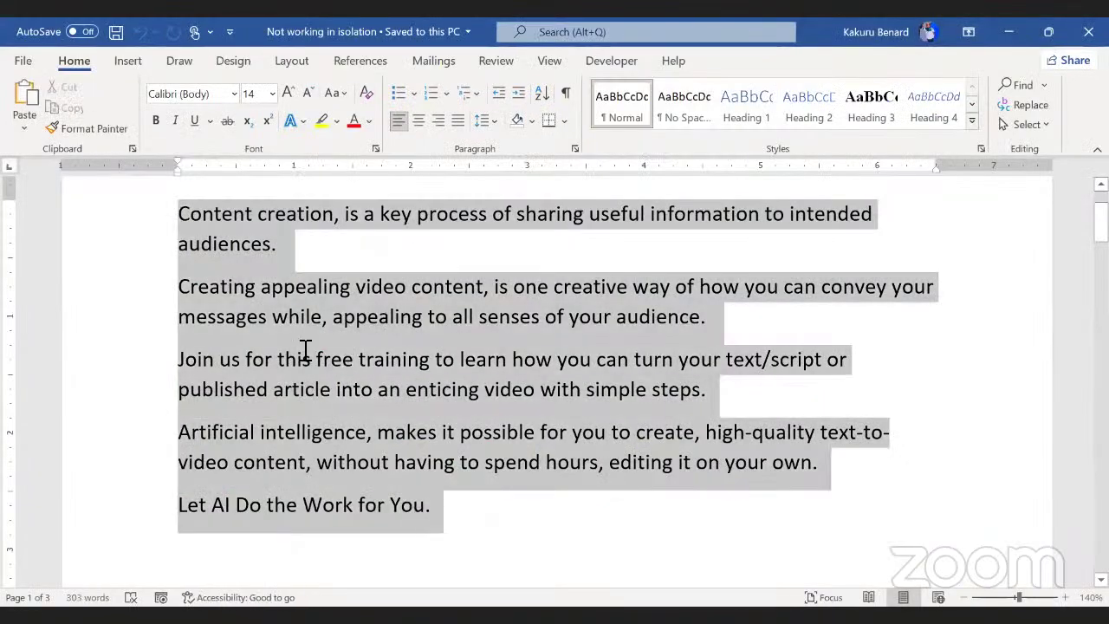
right_click(277, 289)
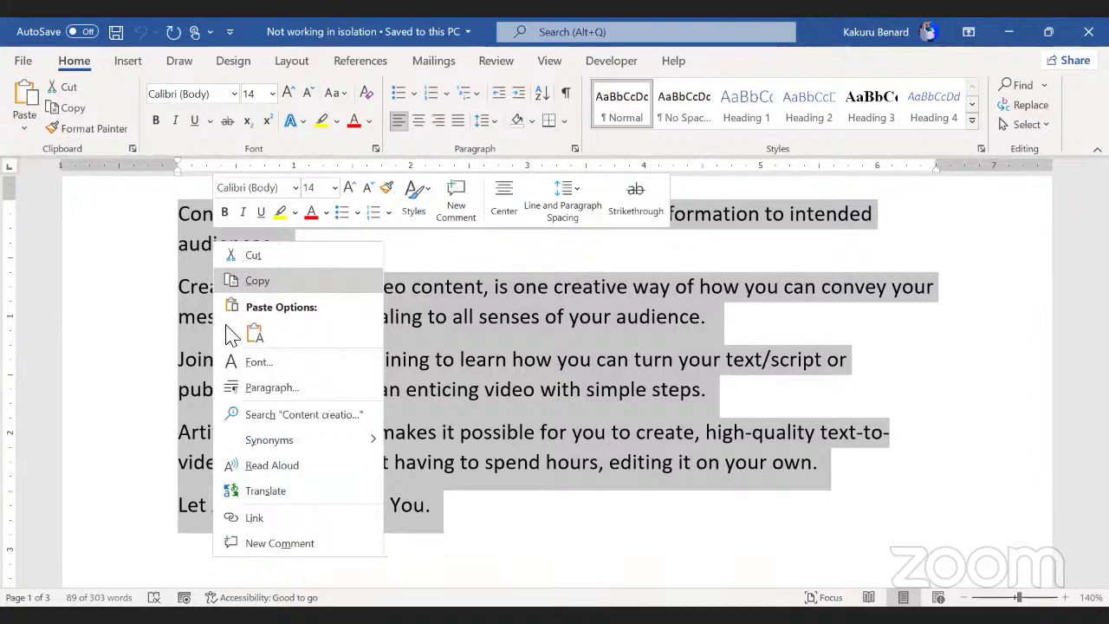
key("alt+Tab")
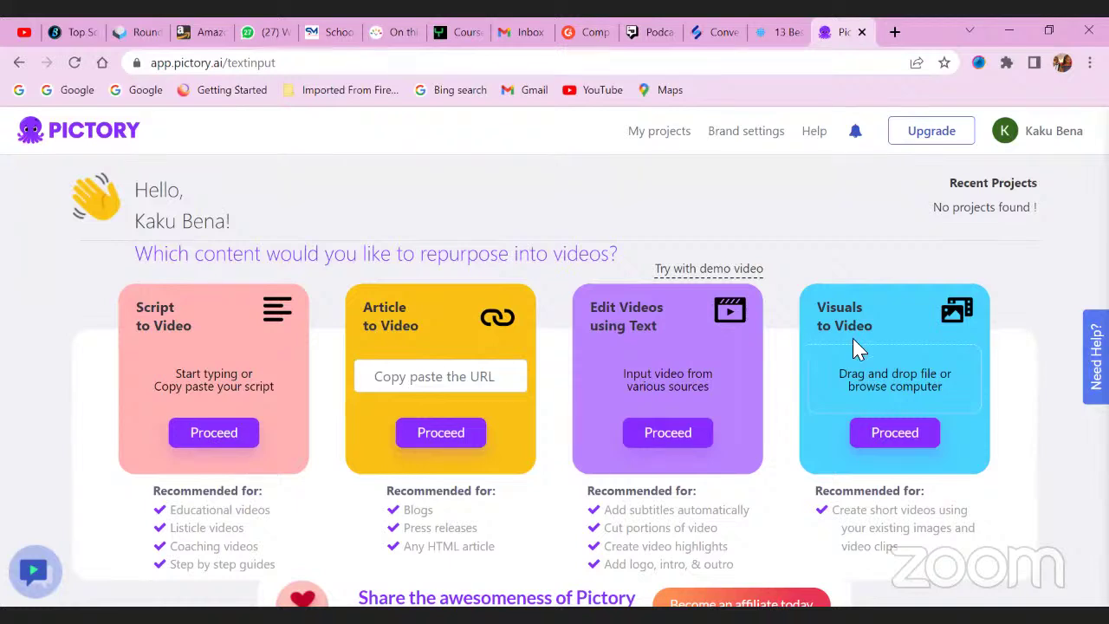
Start a new script-to-video project titled 'My First Project on Content Creation'.
scroll(231, 476, "down", 1)
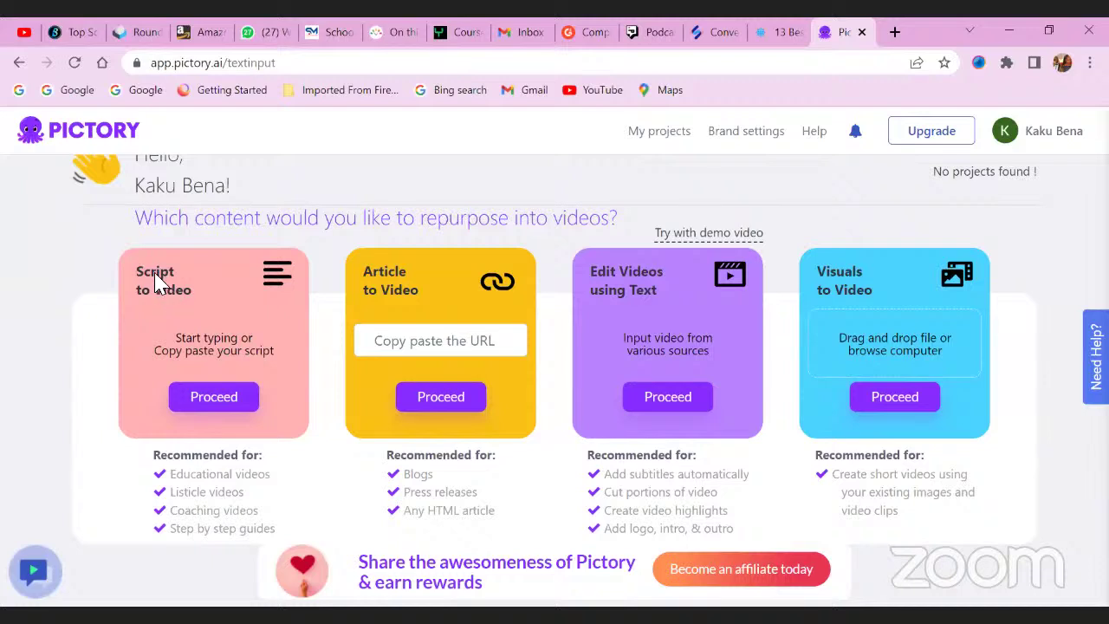
left_click(213, 400)
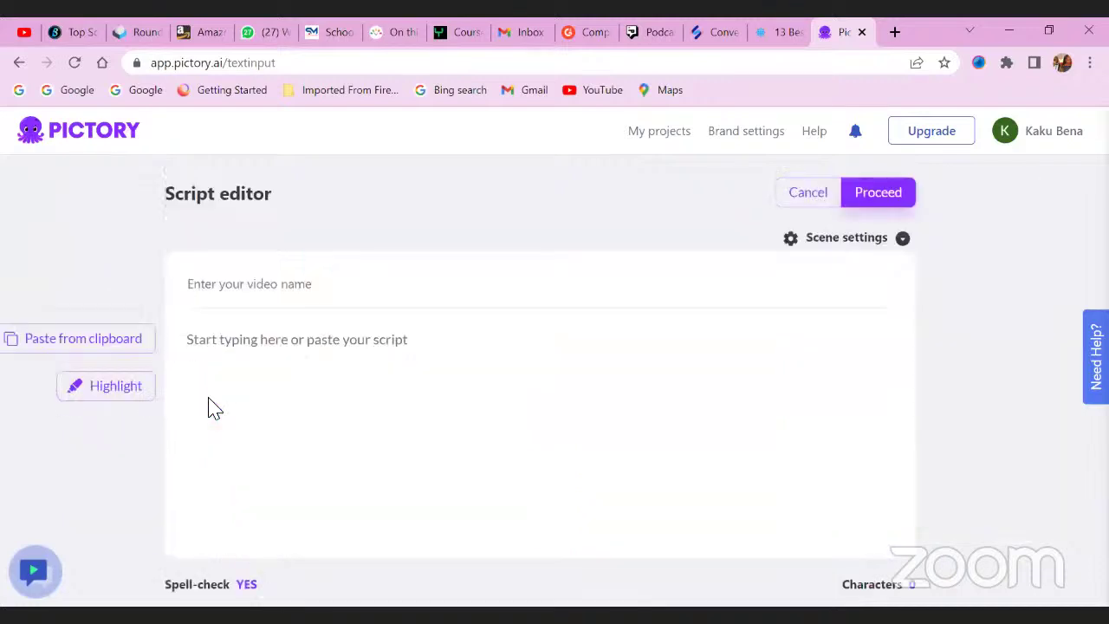
left_click(232, 288)
type("M")
type("y First Project on Content Creation")
Paste the copied Word script into the script body and check the text.
left_click(299, 360)
key("ctrl+v")
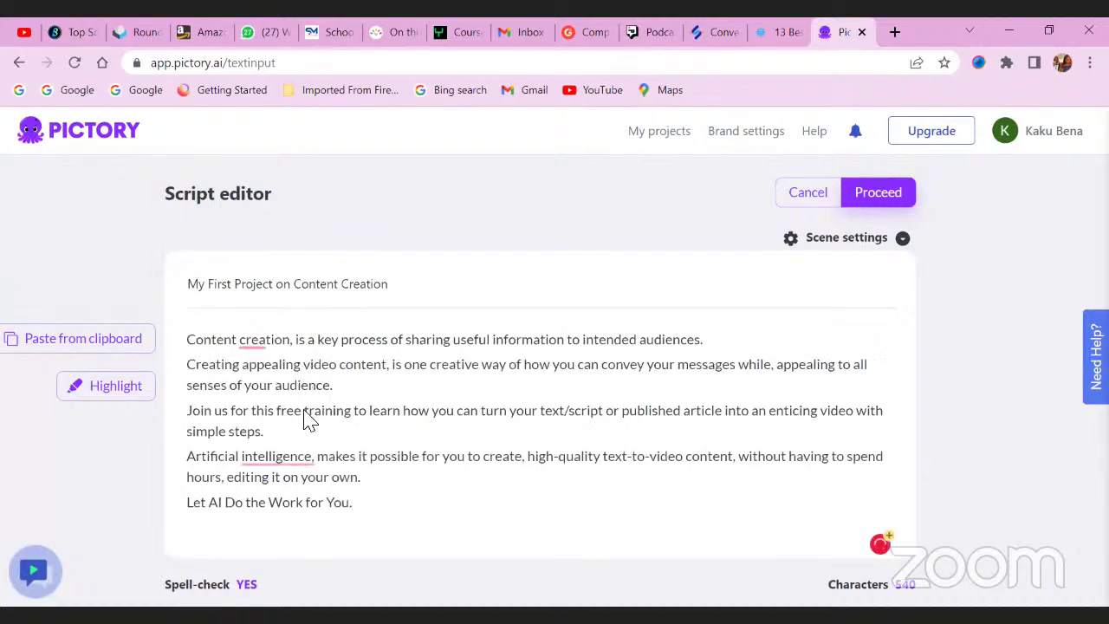
mouse_move(265, 340)
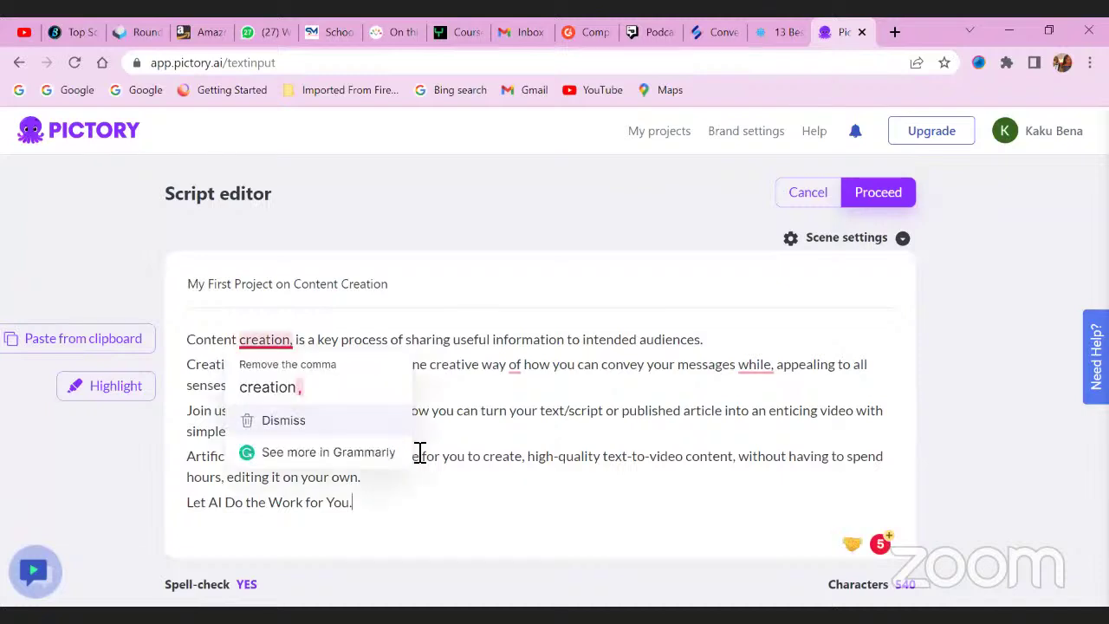
left_click(568, 459)
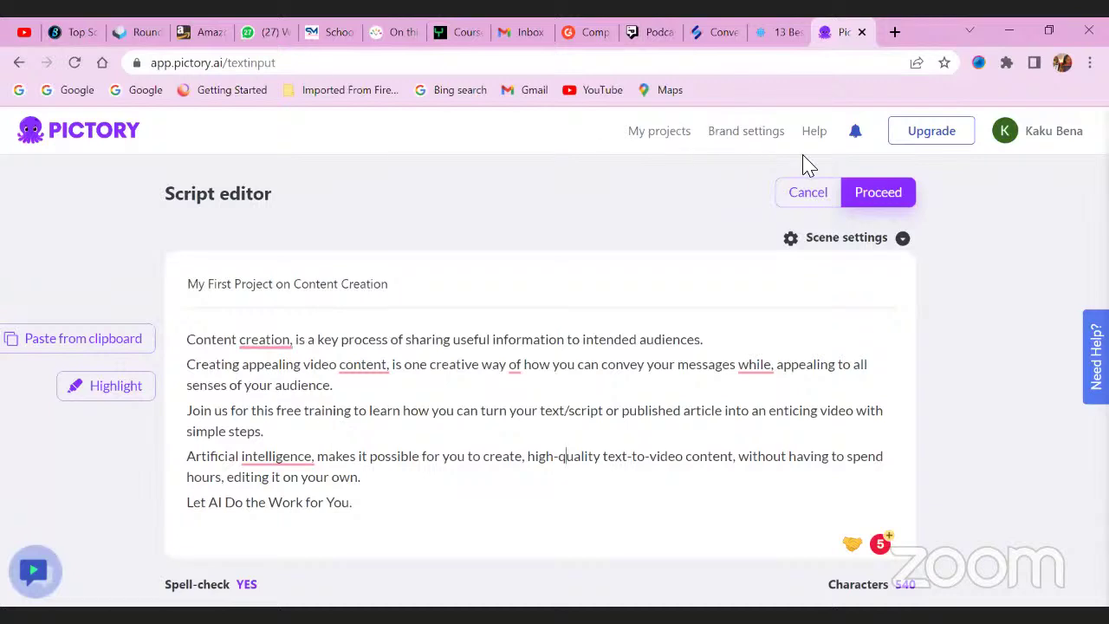
Proceed with the script and build the storyboard in 16:9 Landscape format.
left_click(890, 204)
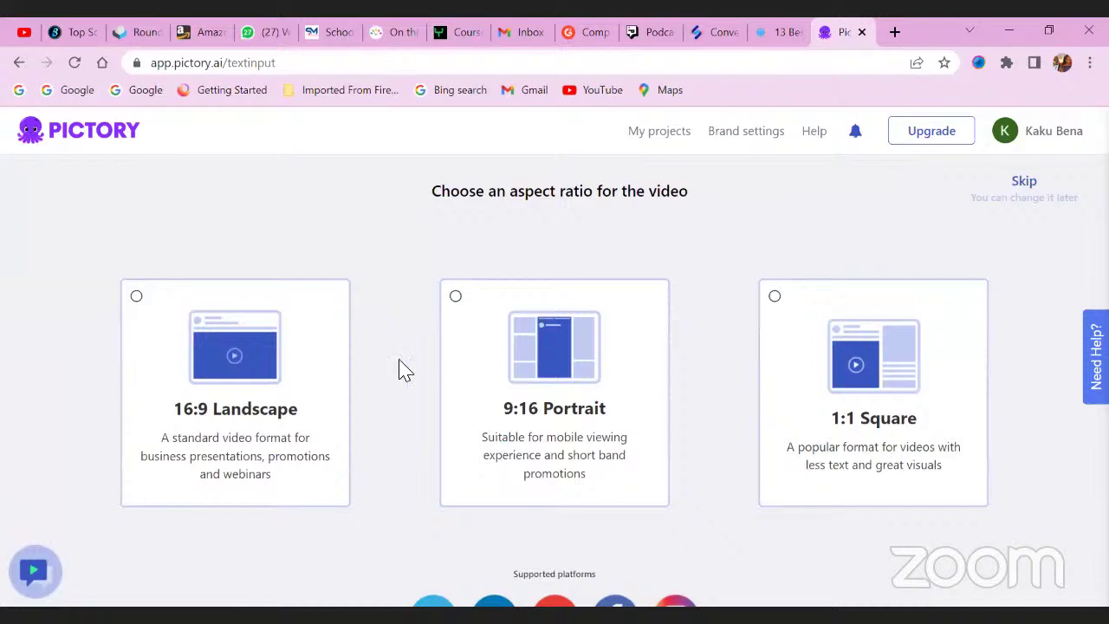
left_click(217, 391)
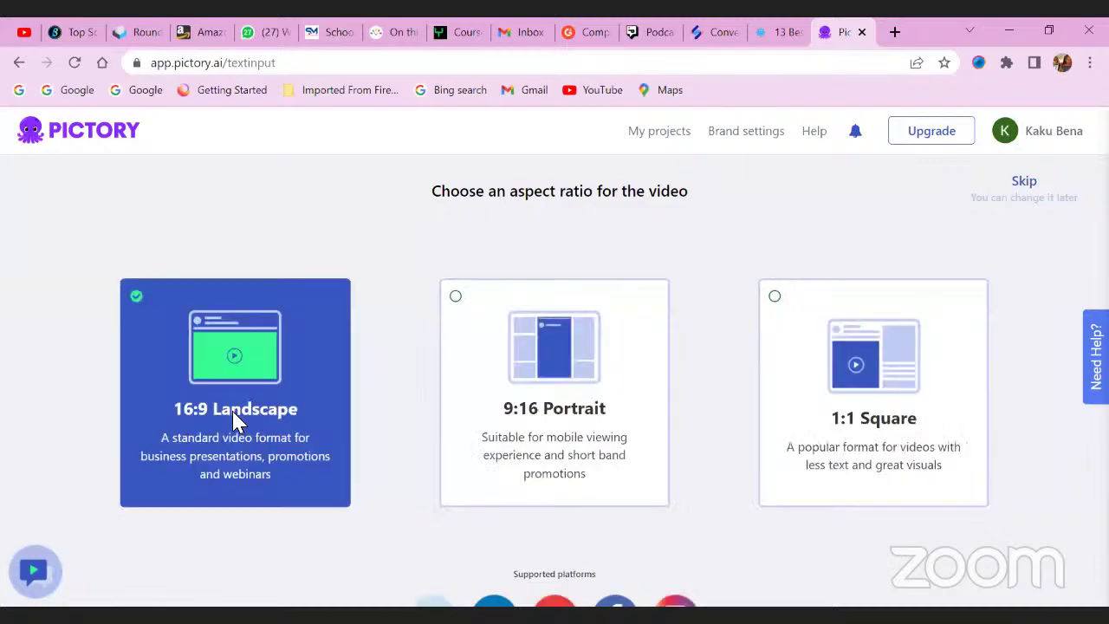
left_click(239, 420)
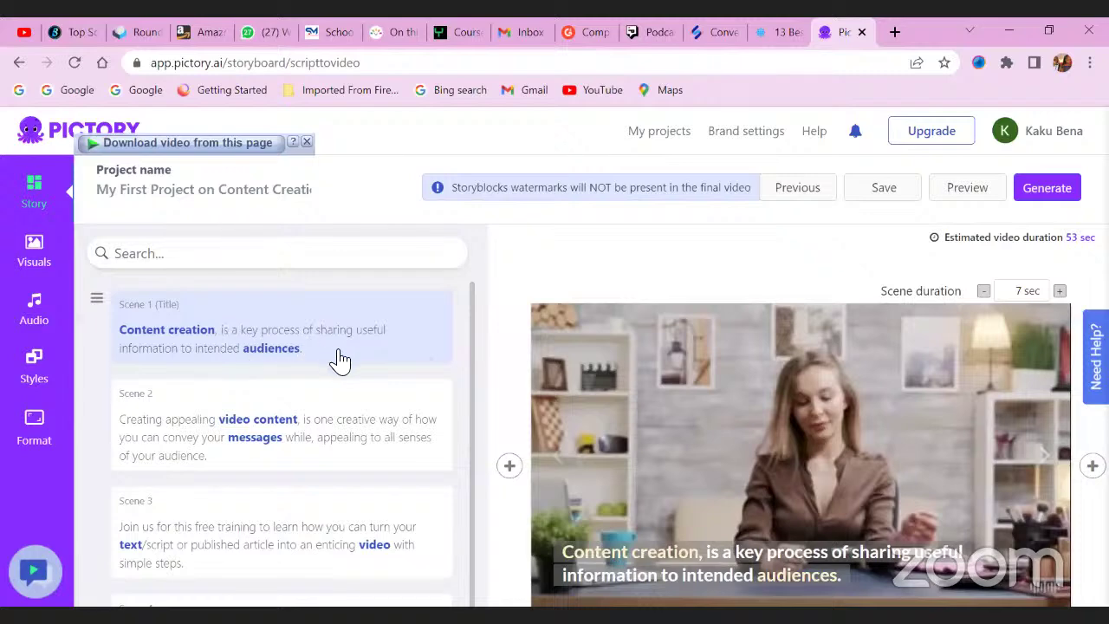
scroll(332, 358, "down", 2)
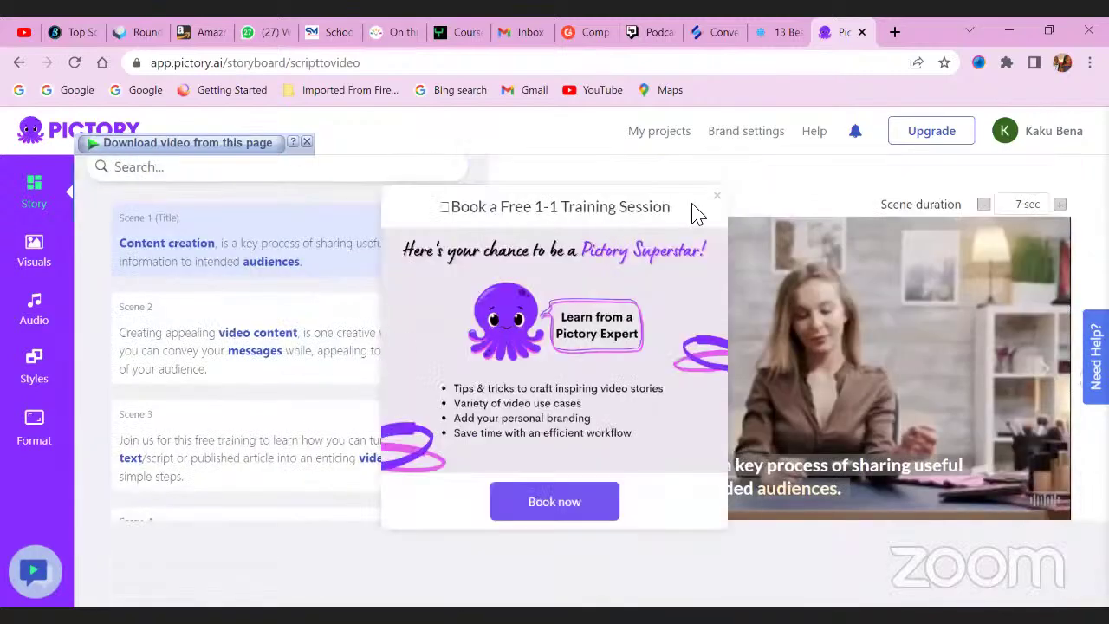
left_click(717, 196)
scroll(271, 306, "up", 2)
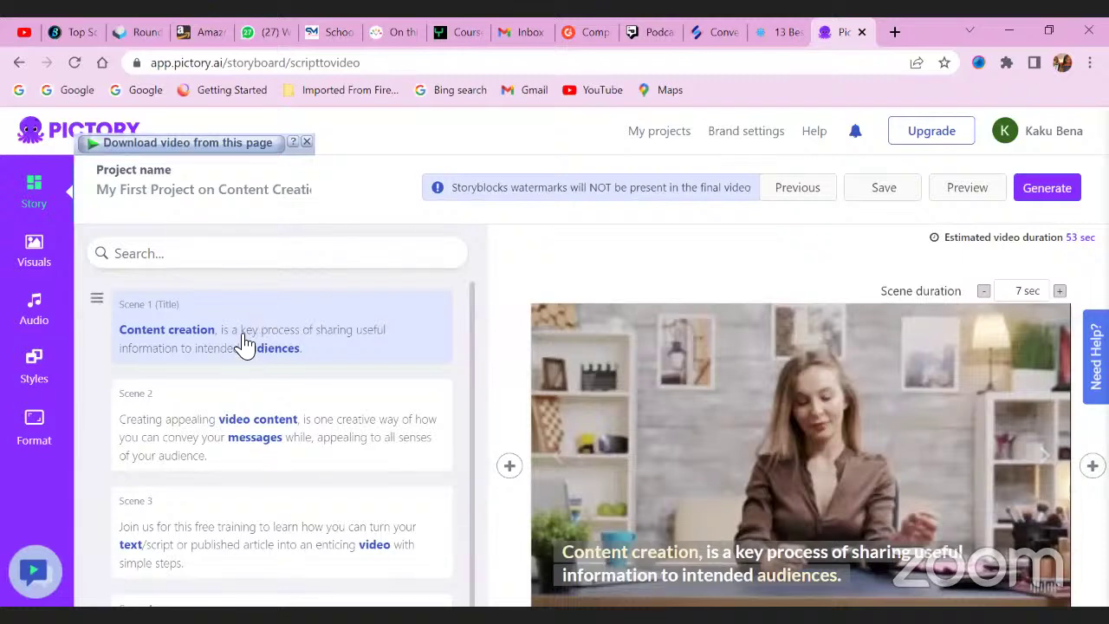
scroll(297, 347, "down", 1)
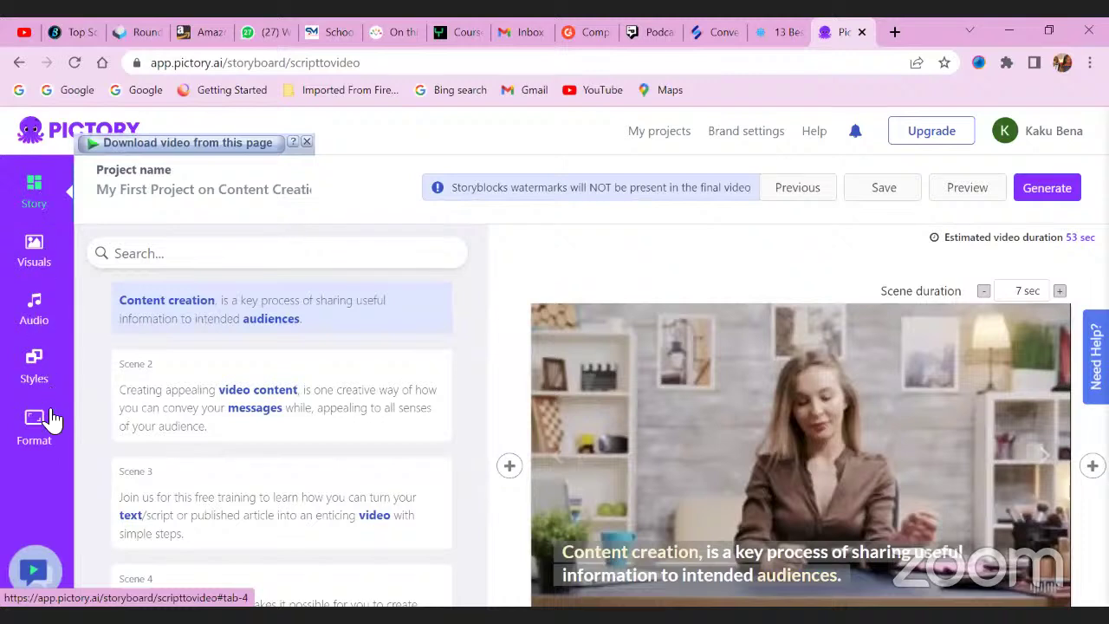
left_click(39, 249)
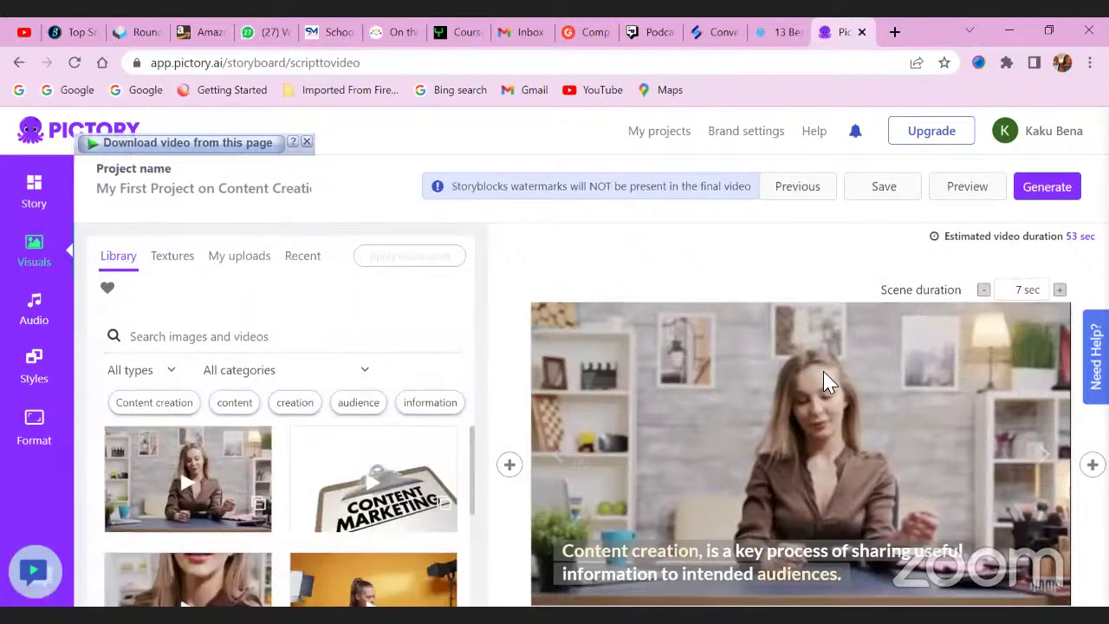
Look through the My uploads media, then bring up the Audio panel's background music tracks.
scroll(825, 381, "down", 3)
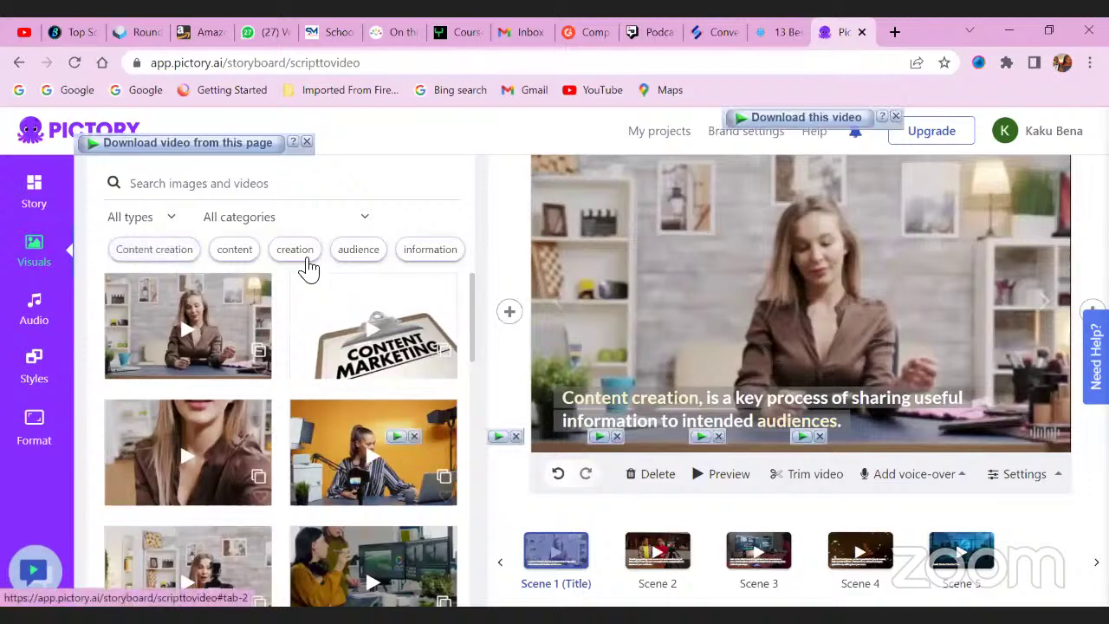
scroll(307, 264, "up", 3)
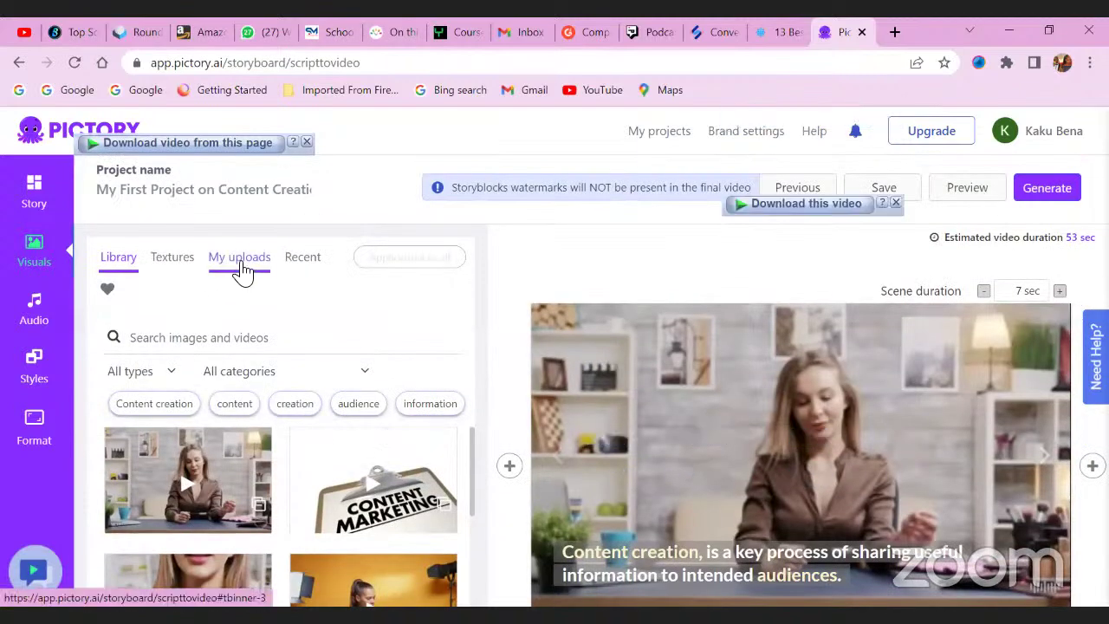
left_click(242, 268)
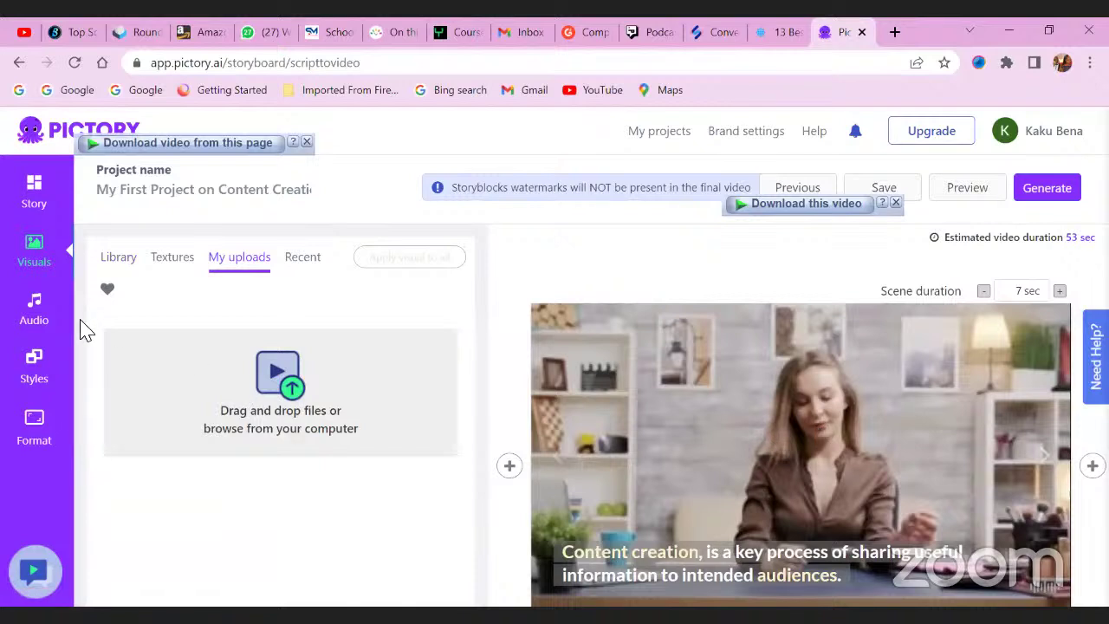
left_click(19, 319)
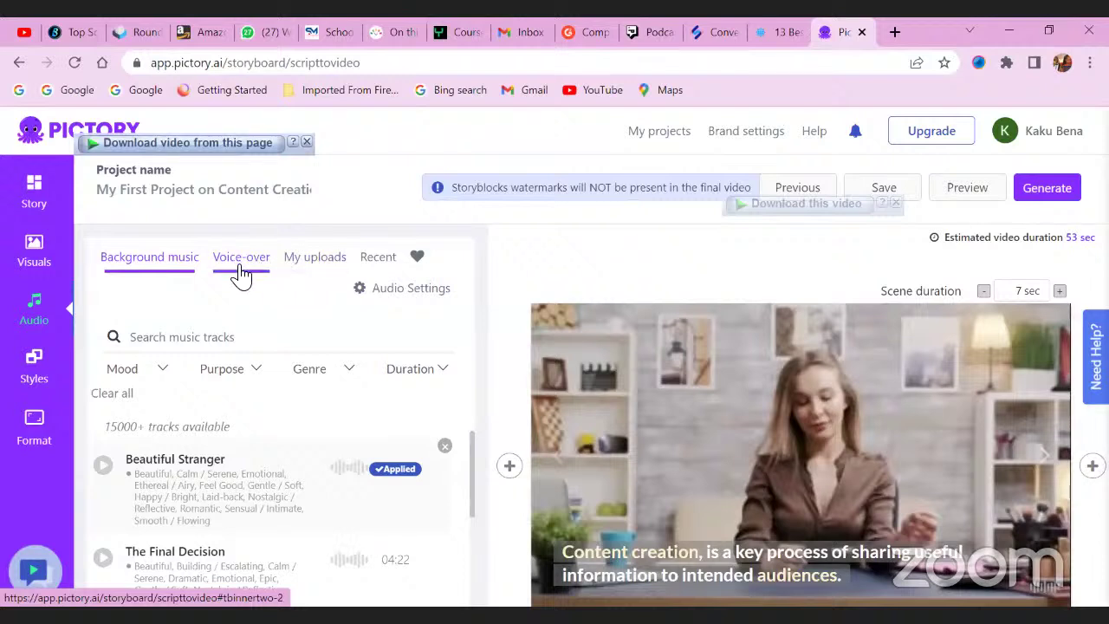
Preview the 'Kendra, female' voice in the Voice-over list and apply it to the video.
scroll(252, 425, "down", 2)
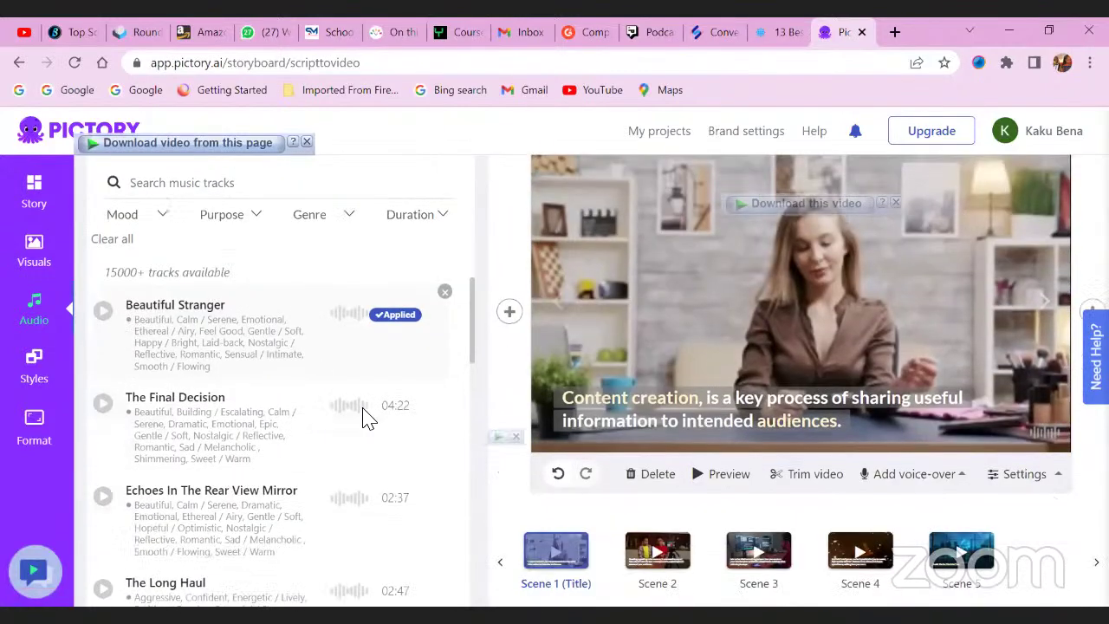
scroll(339, 404, "up", 2)
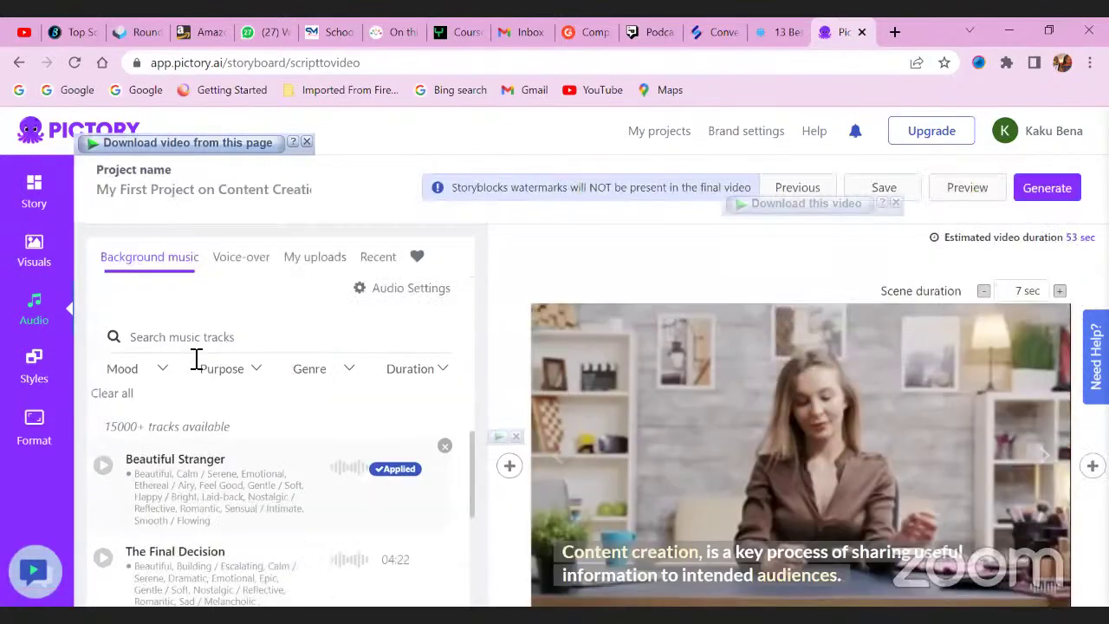
left_click(251, 263)
scroll(277, 441, "down", 1)
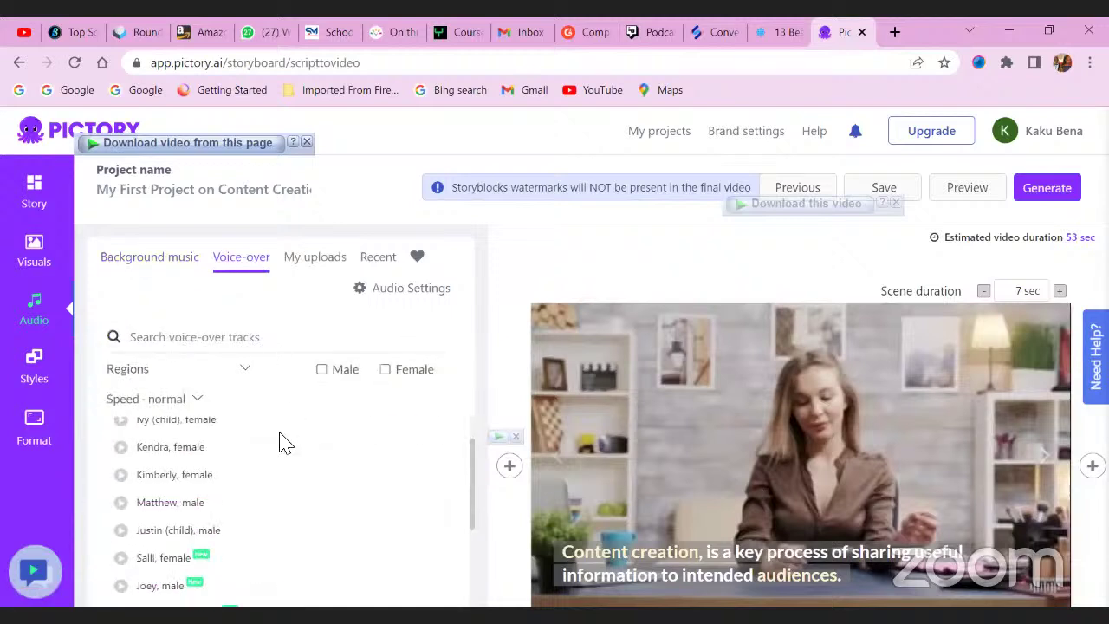
scroll(292, 407, "up", 1)
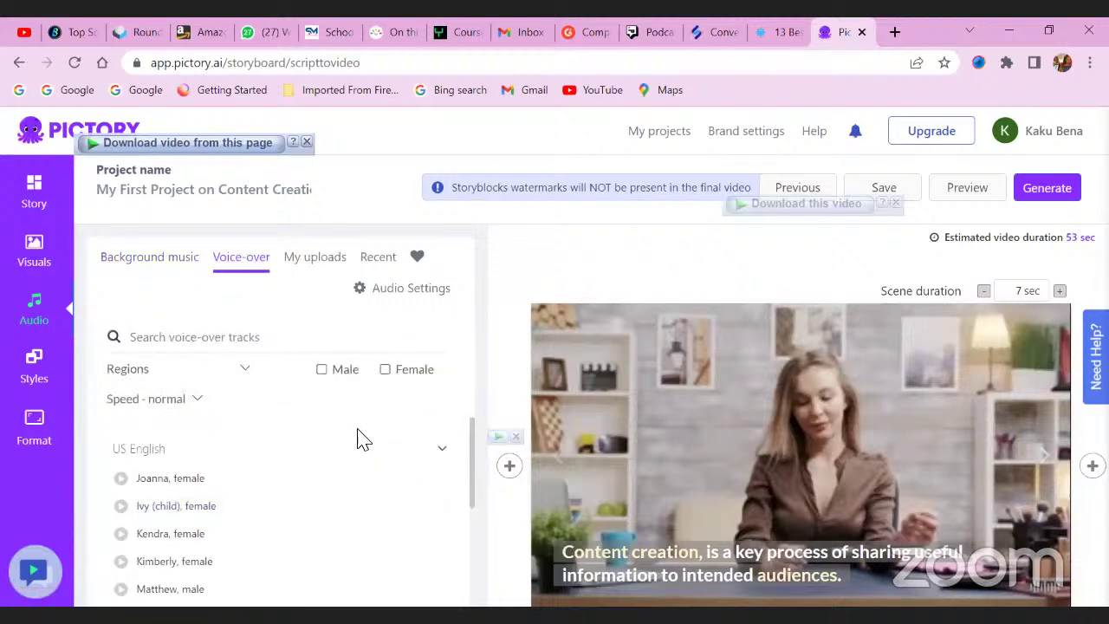
scroll(285, 450, "down", 1)
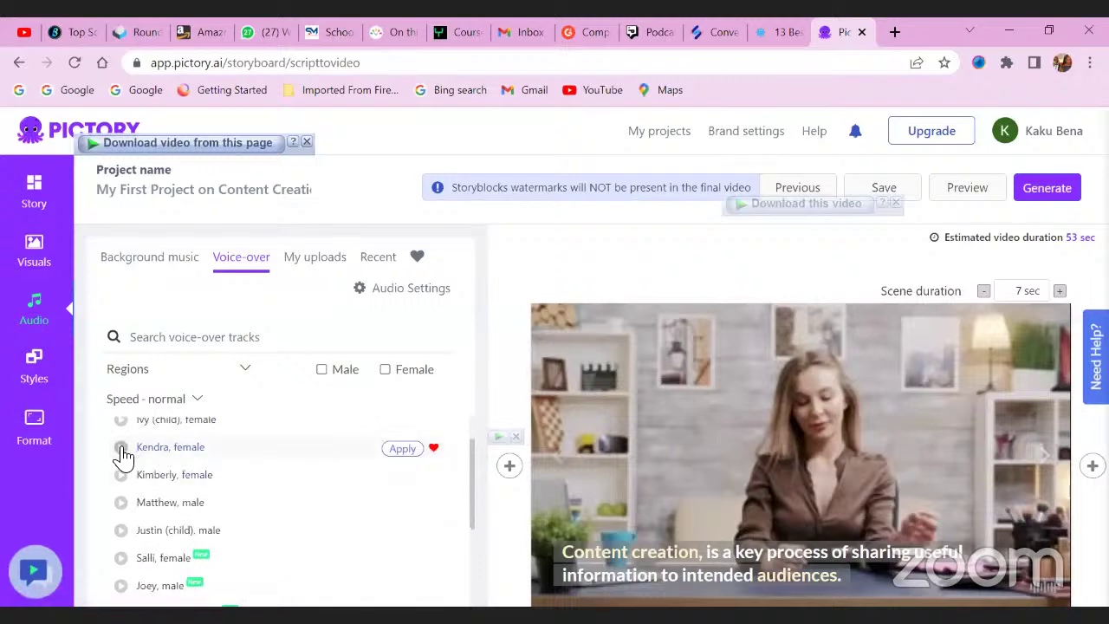
left_click(122, 451)
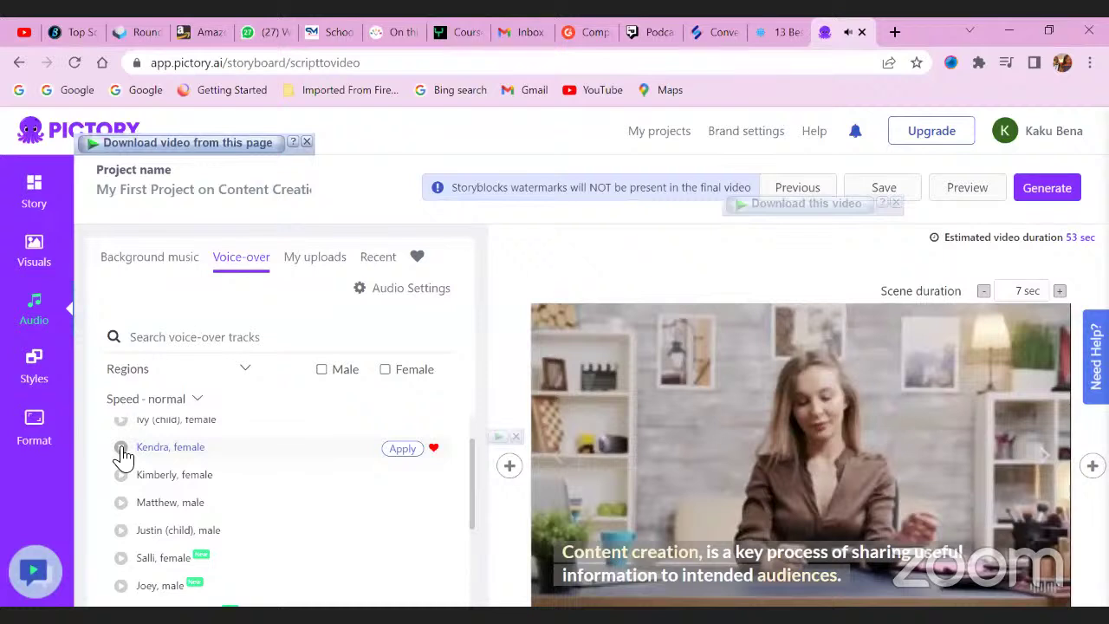
left_click(402, 449)
scroll(405, 464, "down", 1)
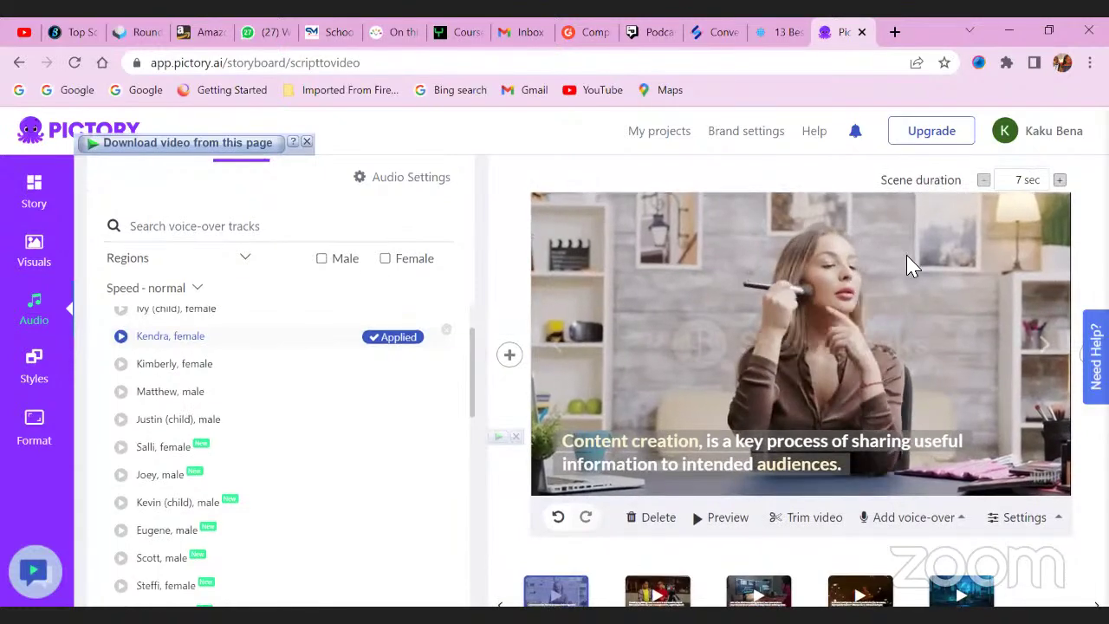
scroll(911, 263, "up", 2)
left_click(1047, 199)
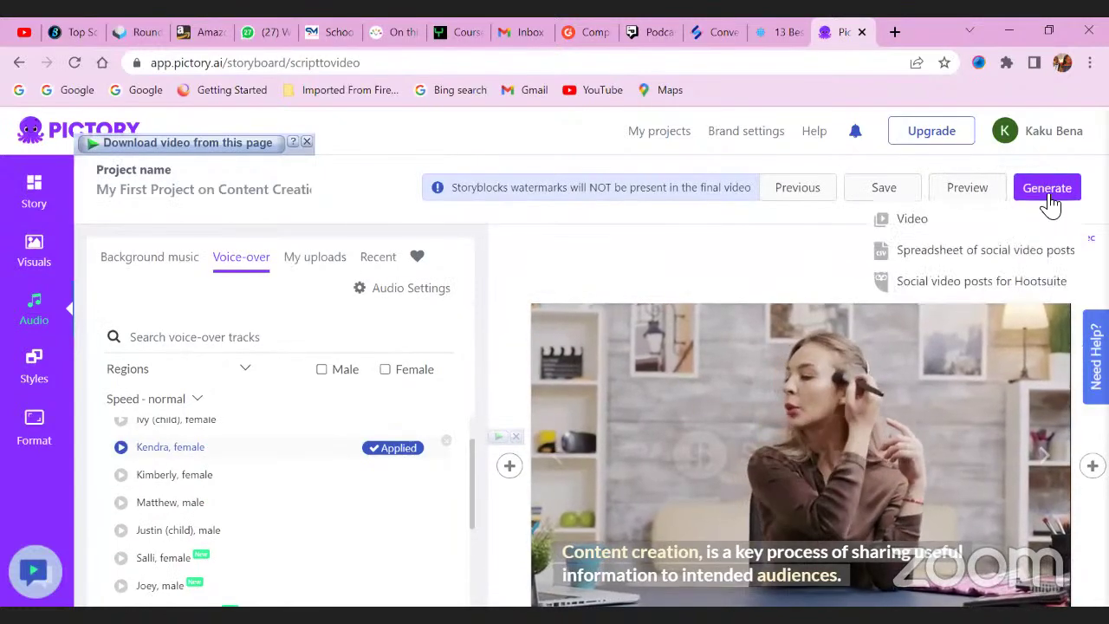
Generate the video output, then return to the slideshow of AI video tools.
left_click(943, 224)
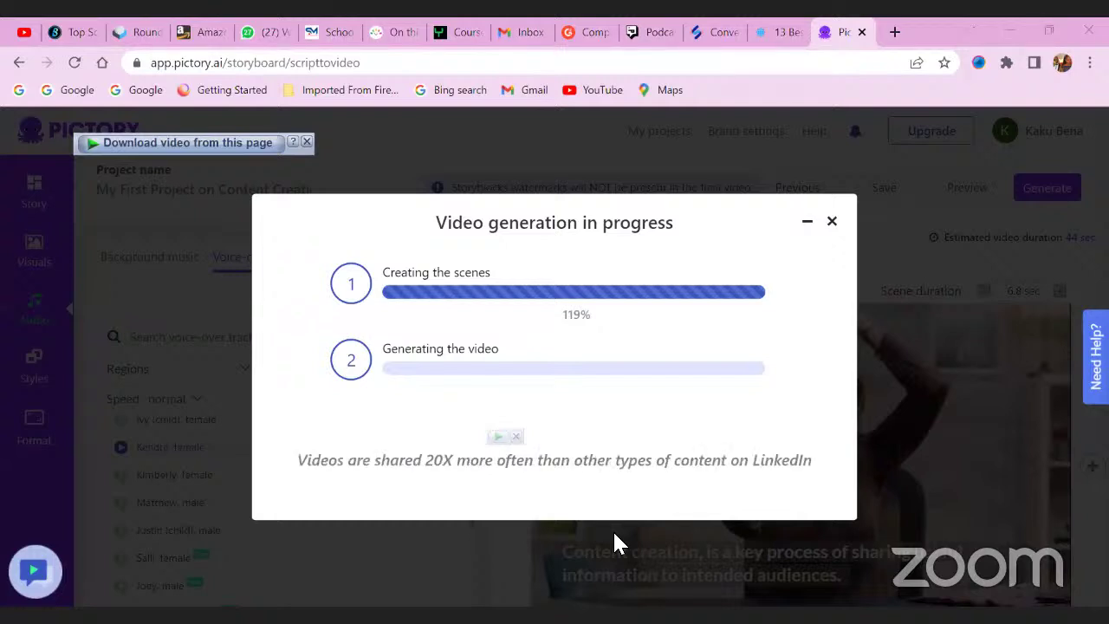
key("alt+Tab")
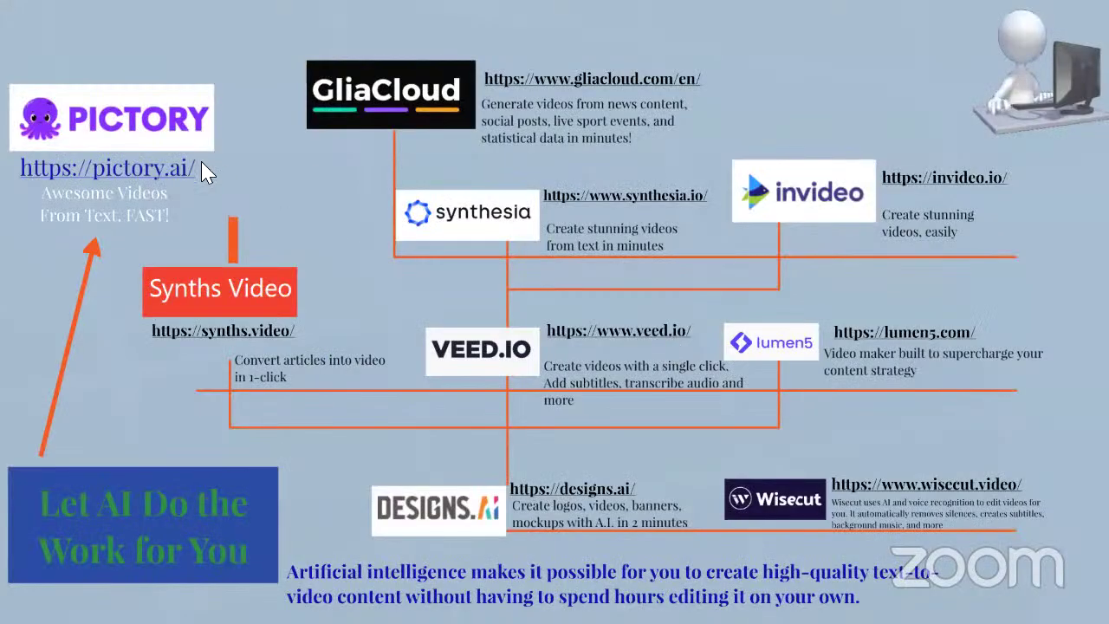